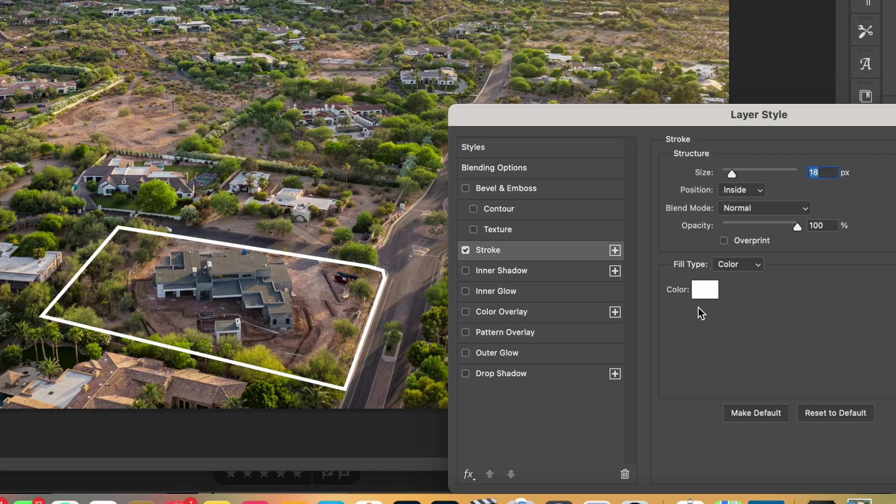
# Step: Switch the lot outline's stroke colour from white to pure red, ff0000
pyautogui.click(702, 295)
pyautogui.click(646, 300)
pyautogui.click(670, 246)
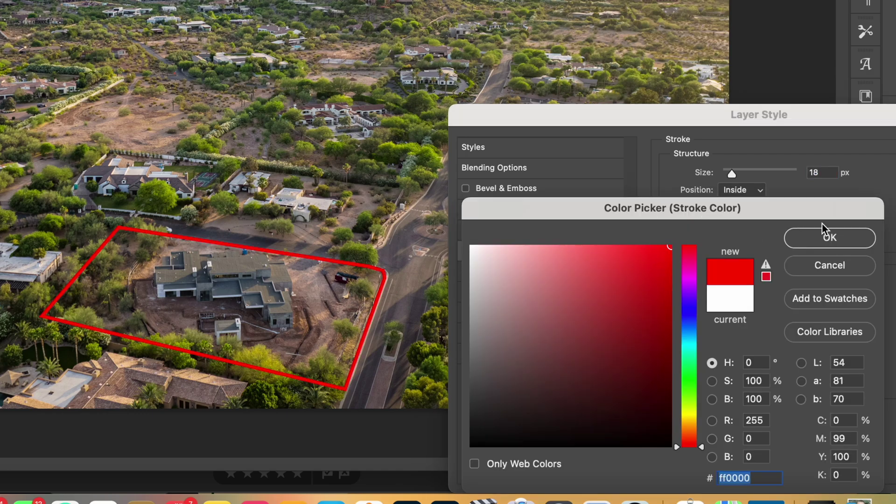
pyautogui.click(842, 238)
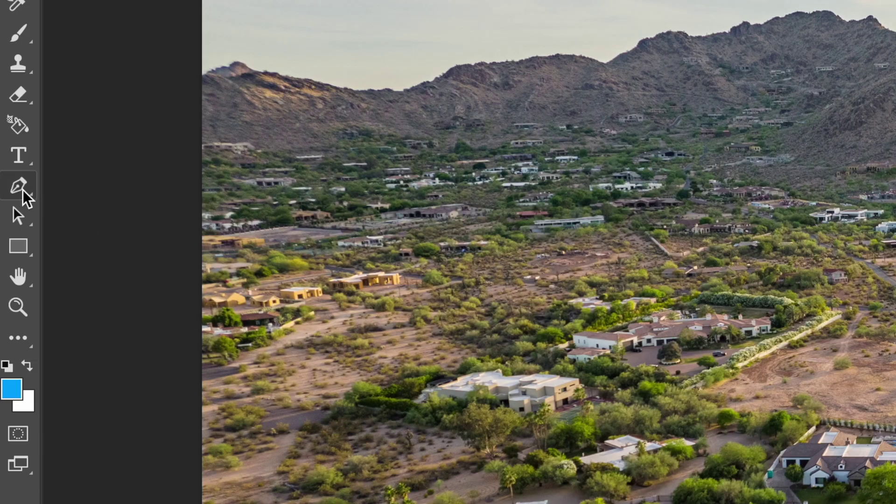
# Step: Draw Shape 1 with the Pen tool by placing anchors at the lot's four corners
pyautogui.click(19, 190)
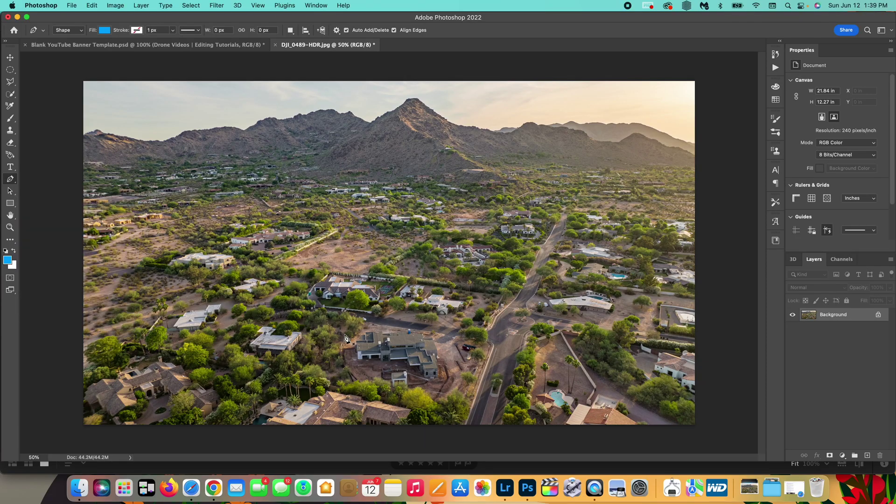
pyautogui.click(470, 416)
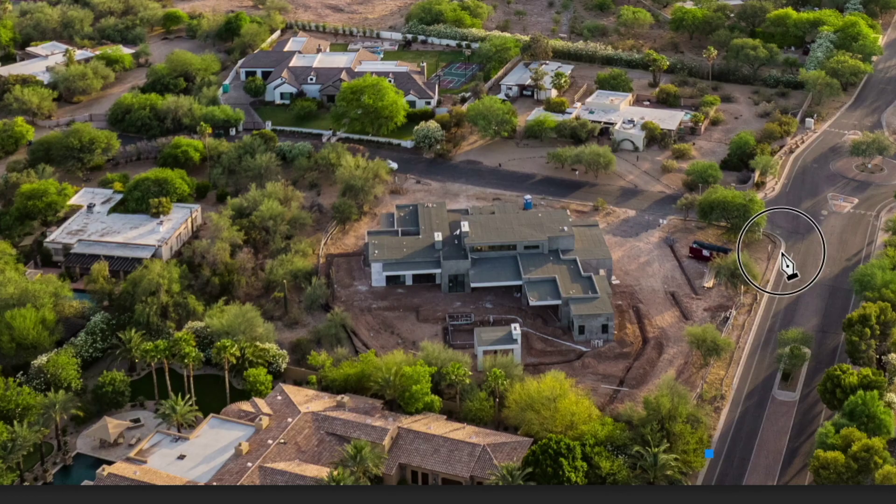
pyautogui.moveTo(782, 252); pyautogui.dragTo(779, 236)
pyautogui.click(750, 227)
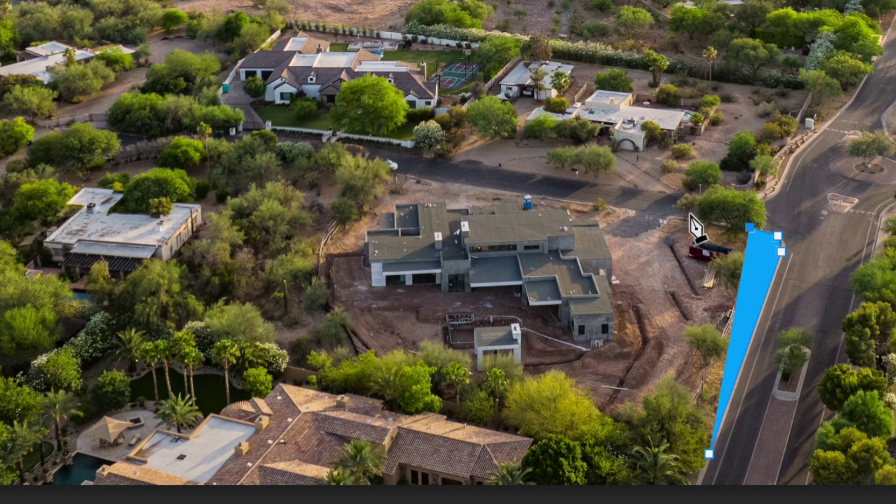
pyautogui.click(301, 157)
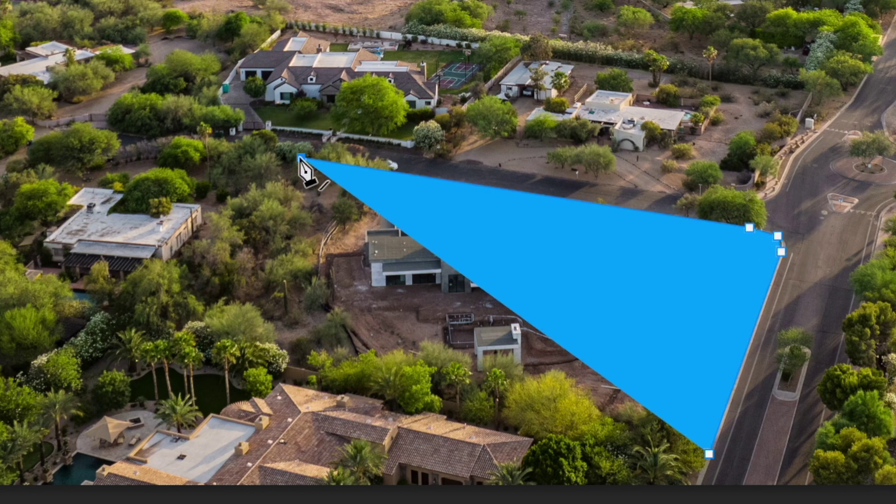
pyautogui.click(159, 320)
pyautogui.click(158, 322)
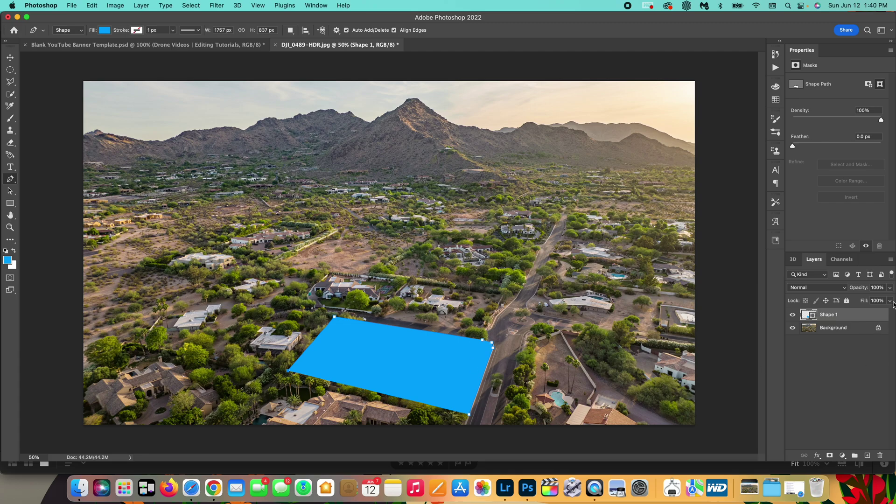
# Step: Lower Shape 1's fill to 0% and close the outline at its starting corner
pyautogui.click(883, 187)
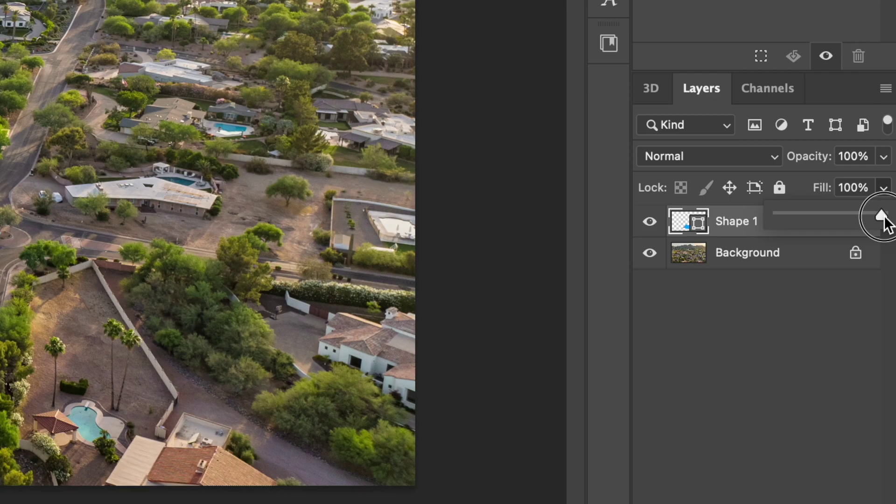
pyautogui.moveTo(880, 215); pyautogui.dragTo(792, 214)
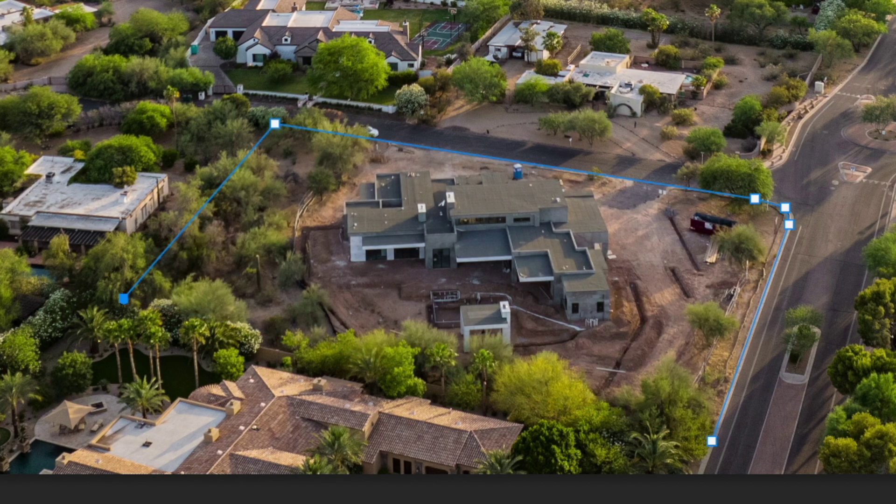
pyautogui.click(712, 441)
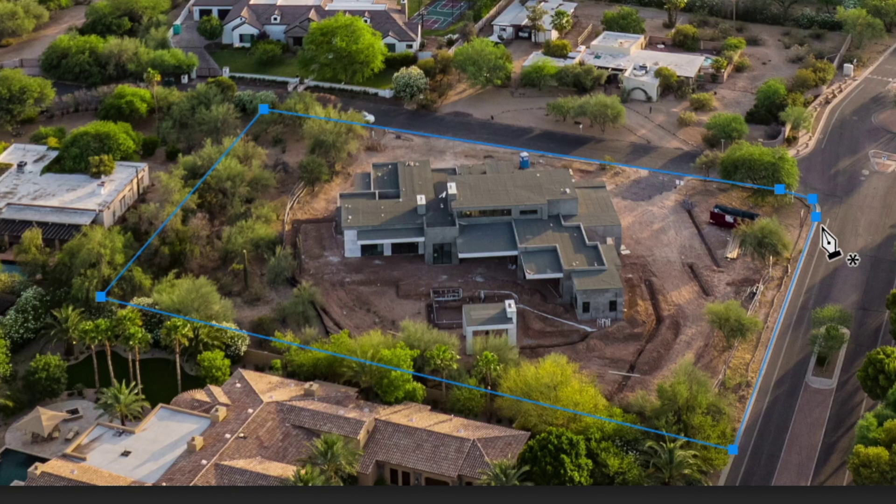
pyautogui.click(342, 122)
pyautogui.hotkey('ctrl', 'z')
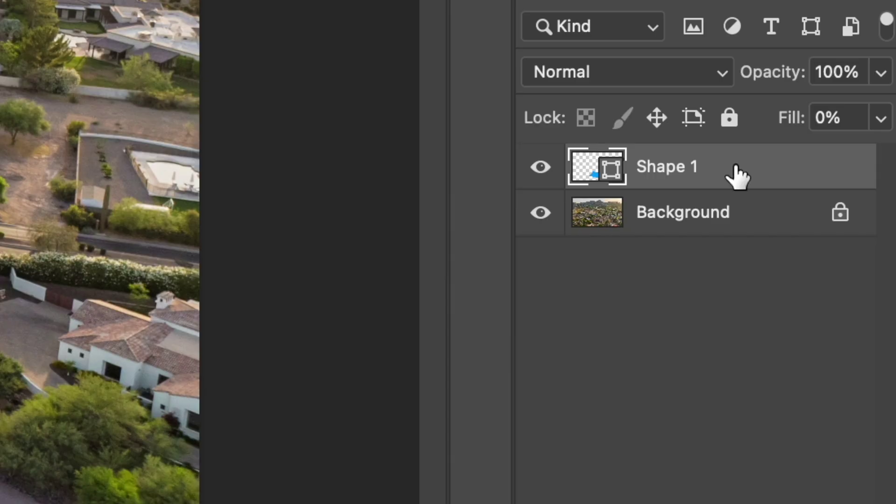
# Step: Add a white 18 px inside stroke to Shape 1 through Blending Options
pyautogui.rightClick(735, 163)
pyautogui.click(653, 176)
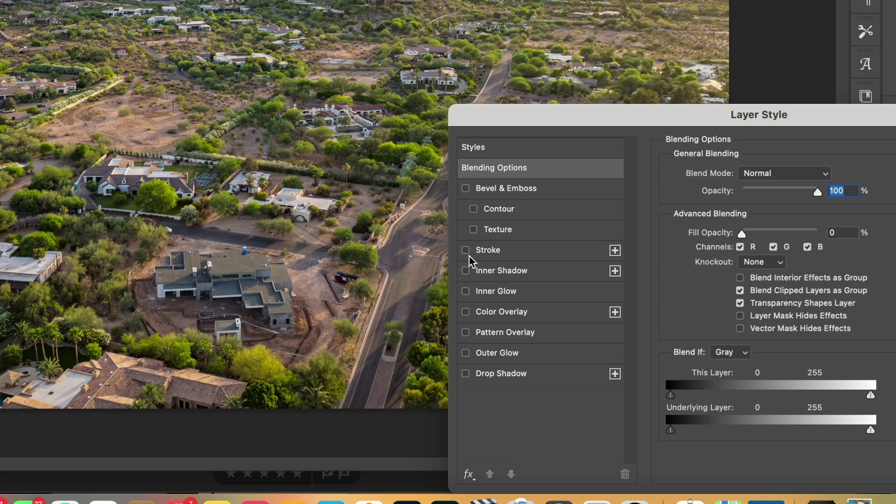
pyautogui.click(466, 251)
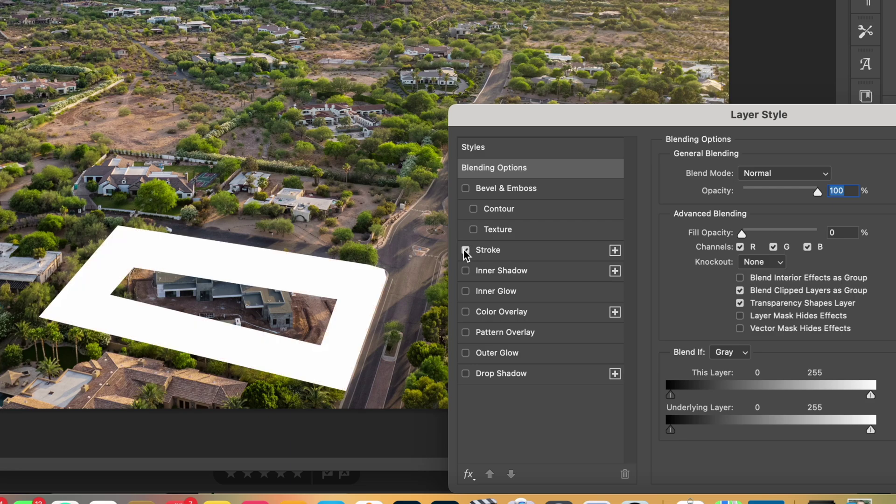
pyautogui.click(564, 257)
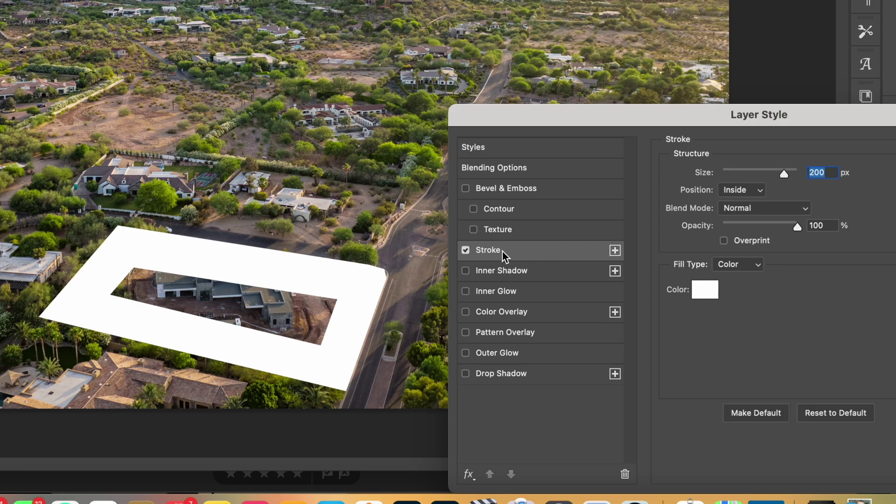
pyautogui.moveTo(782, 177)
pyautogui.mouseDown()
pyautogui.moveTo(729, 189)
pyautogui.moveTo(732, 174)
pyautogui.mouseUp()
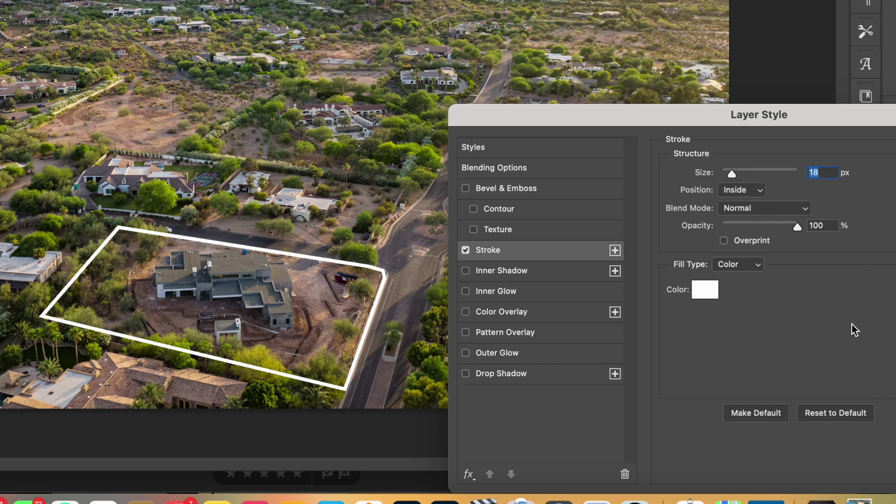
# Step: Set the stroke colour to pure red (ff0000)
pyautogui.click(695, 290)
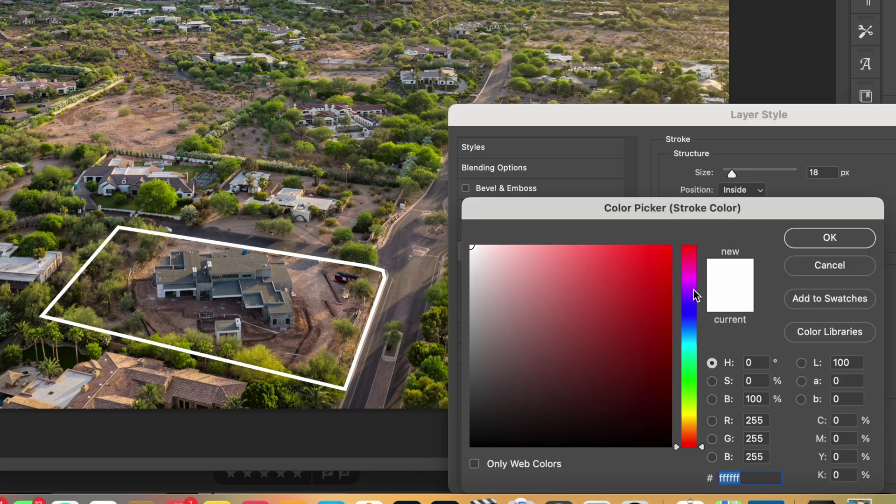
pyautogui.moveTo(694, 290); pyautogui.dragTo(702, 243)
pyautogui.click(830, 242)
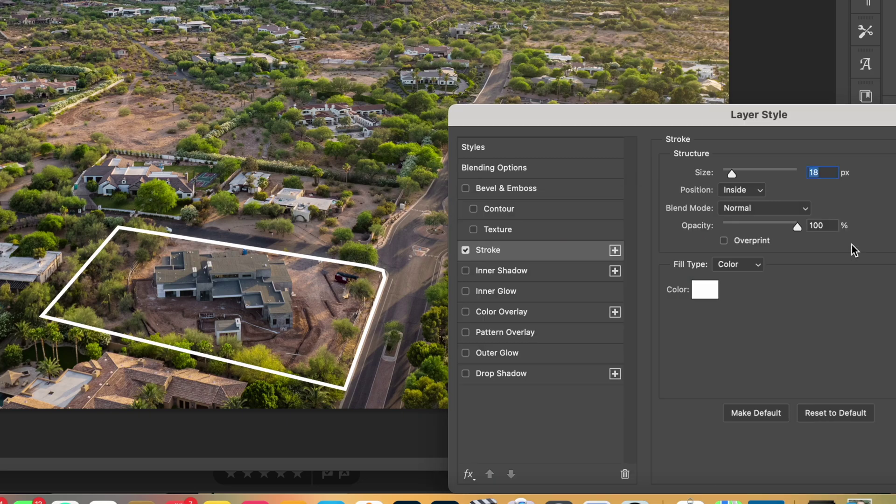
pyautogui.click(704, 289)
pyautogui.click(648, 298)
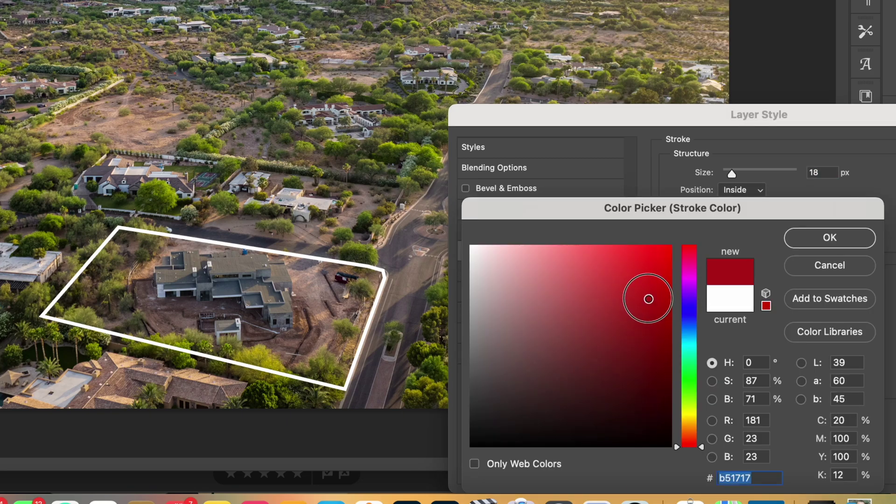
pyautogui.moveTo(648, 298); pyautogui.dragTo(822, 223)
pyautogui.click(843, 238)
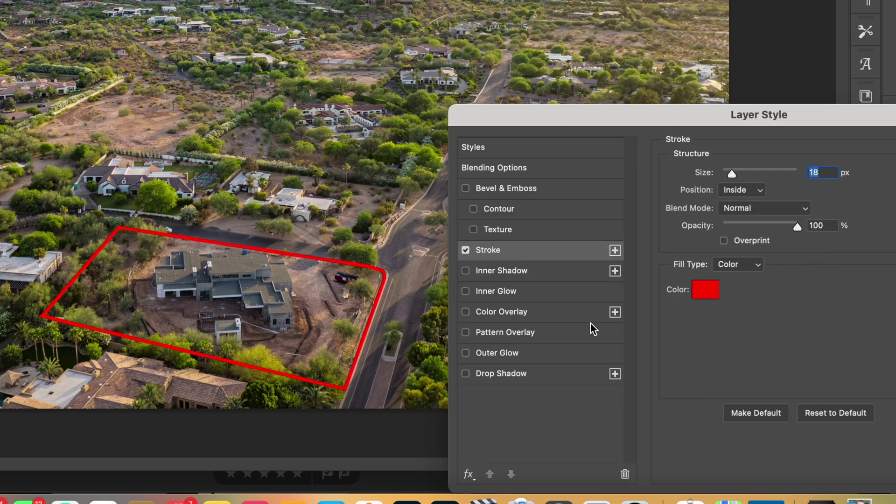
# Step: Position the stroke Outside, thicken it to about 27 px, and apply the style
pyautogui.click(761, 190)
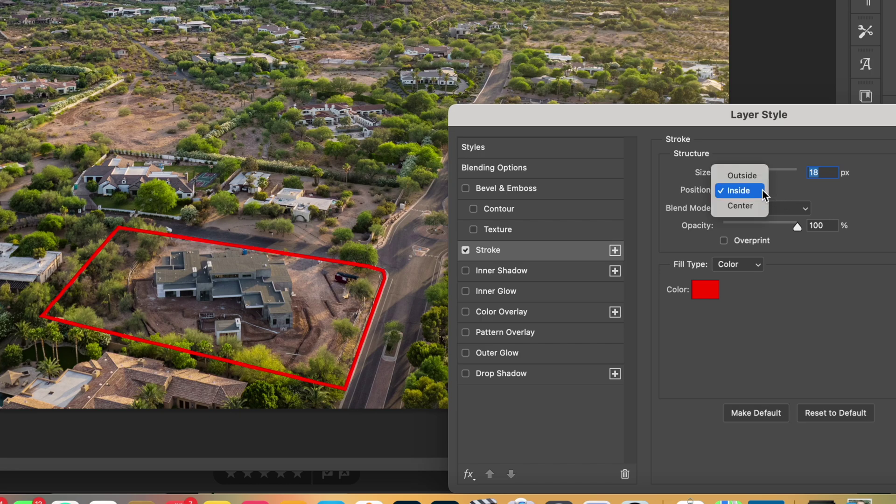
pyautogui.click(757, 179)
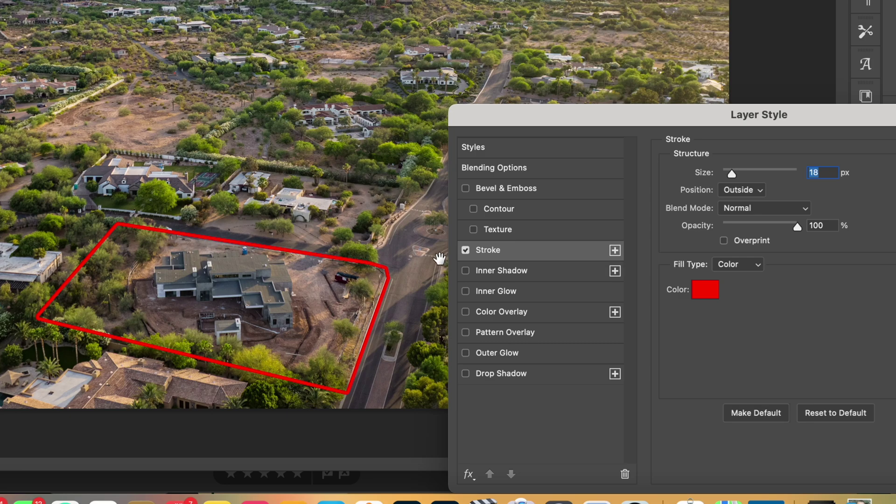
pyautogui.moveTo(732, 174); pyautogui.dragTo(737, 170)
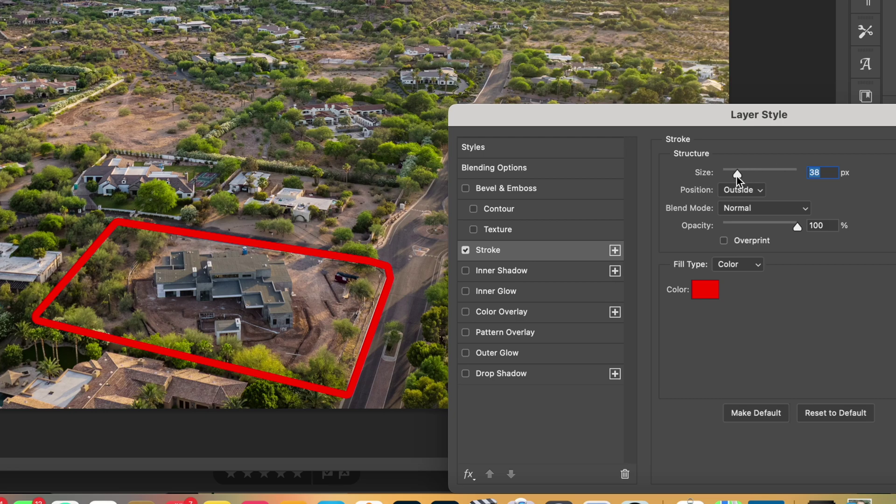
pyautogui.moveTo(736, 177); pyautogui.dragTo(735, 176)
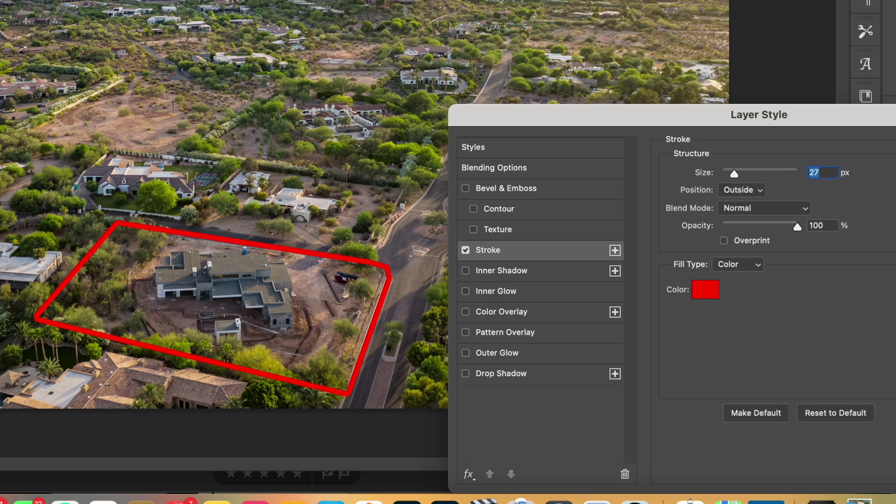
pyautogui.click(864, 274)
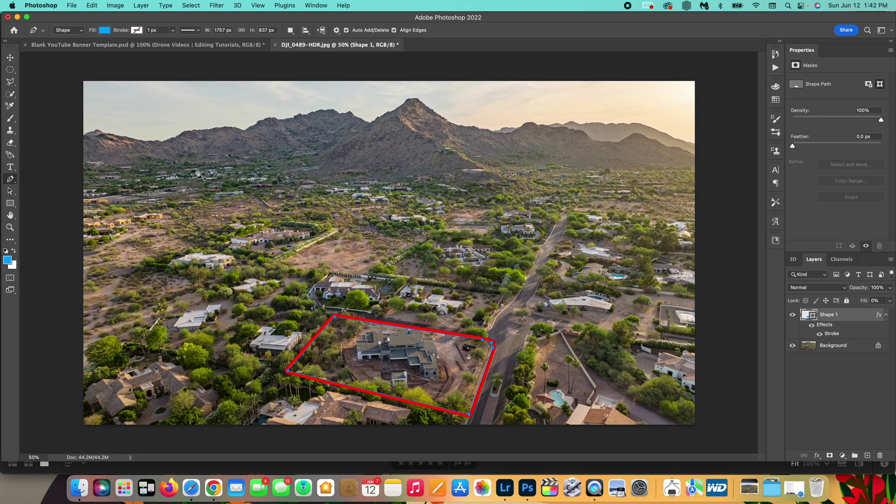
# Step: Type 'Property' in a text box, tilt it about 7°, and move it above the outline
pyautogui.click(10, 169)
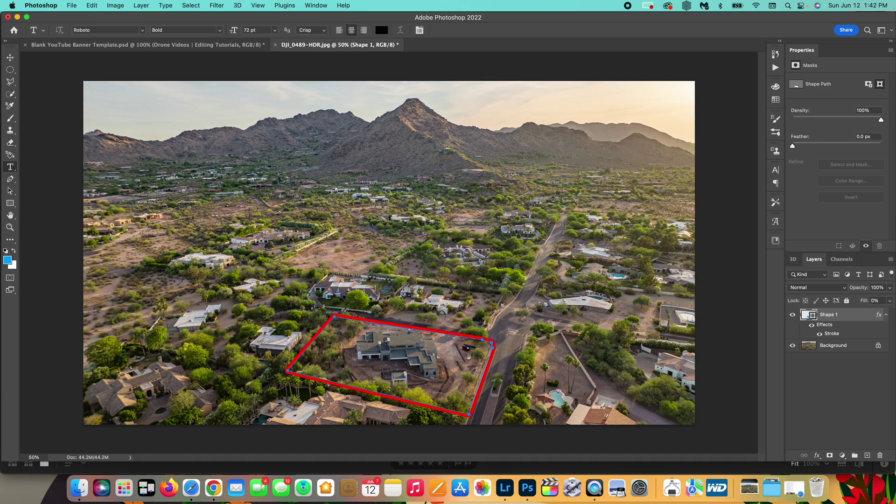
pyautogui.moveTo(373, 282); pyautogui.dragTo(515, 311)
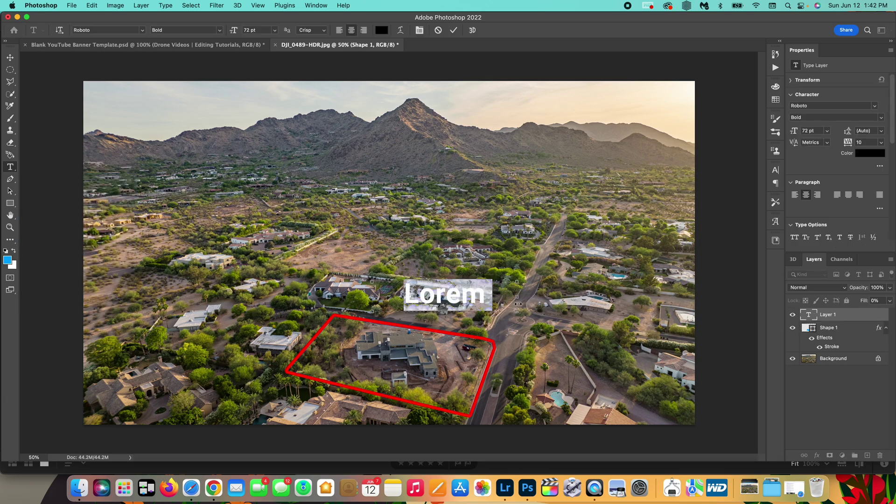
pyautogui.write('Property')
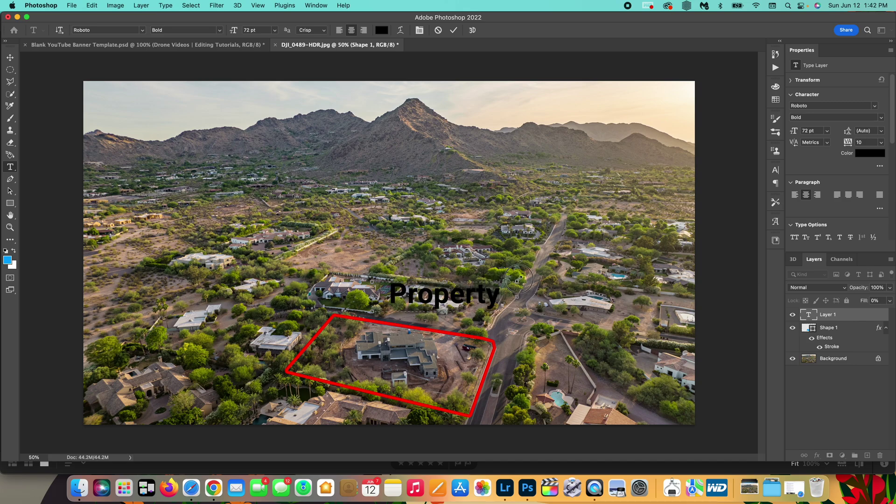
pyautogui.moveTo(517, 282); pyautogui.dragTo(535, 292)
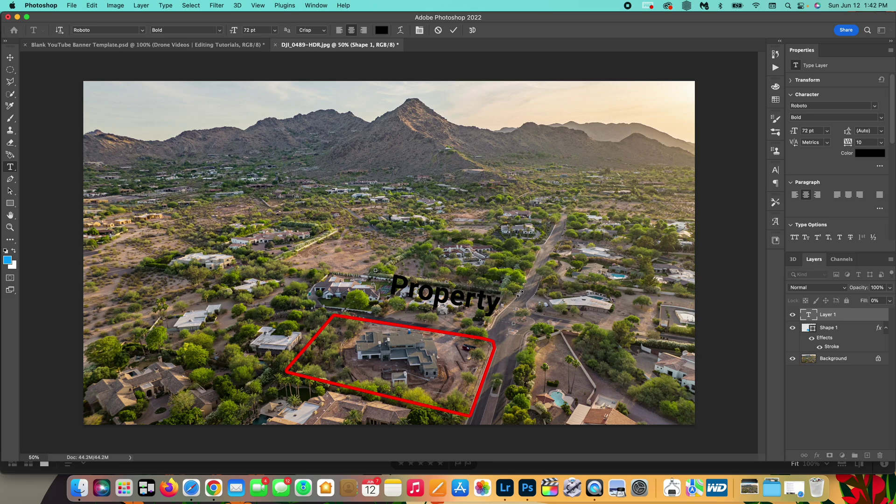
pyautogui.click(10, 57)
pyautogui.moveTo(459, 296); pyautogui.dragTo(433, 312)
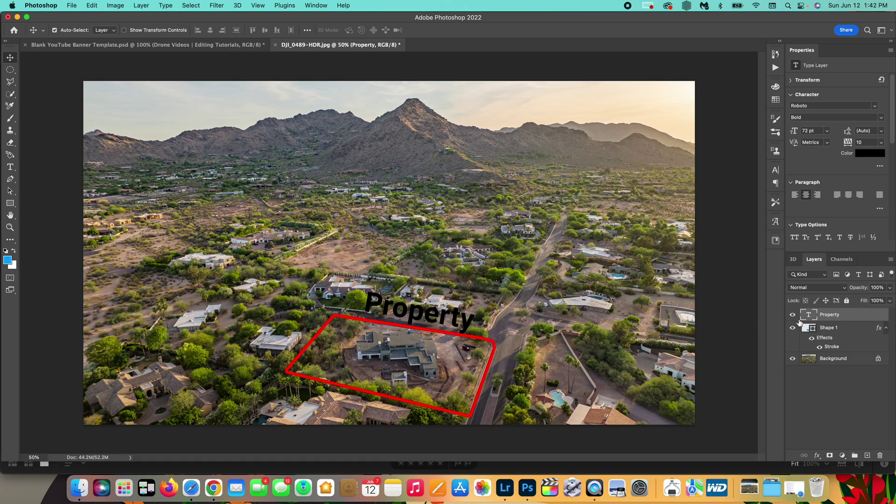
# Step: Recolour the Property text to white (ffffff) from the Character panel swatch
pyautogui.click(871, 154)
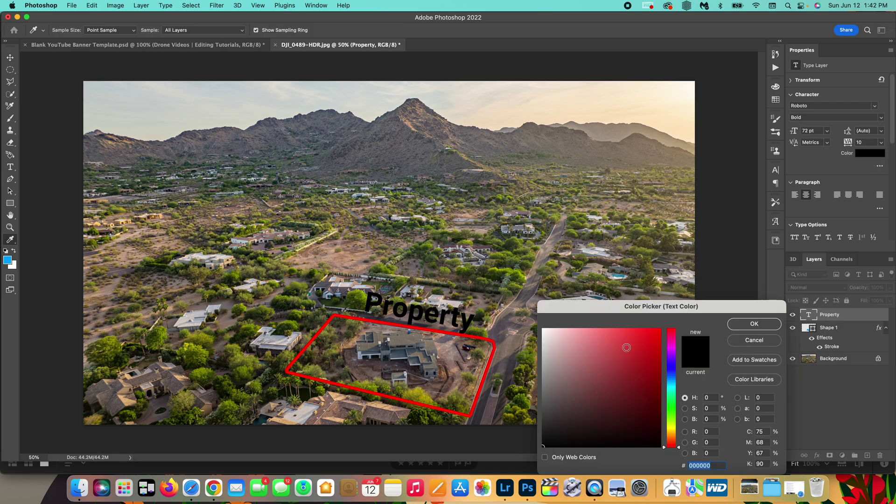
pyautogui.moveTo(627, 348); pyautogui.dragTo(543, 329)
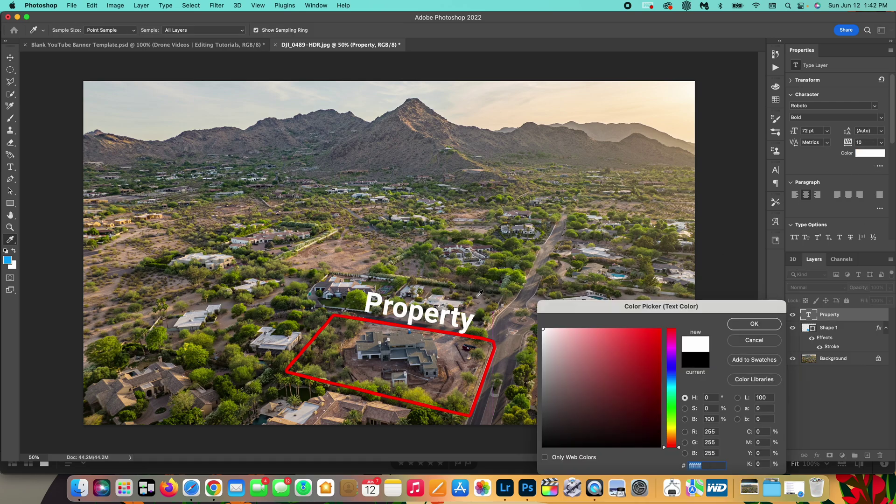
pyautogui.click(755, 324)
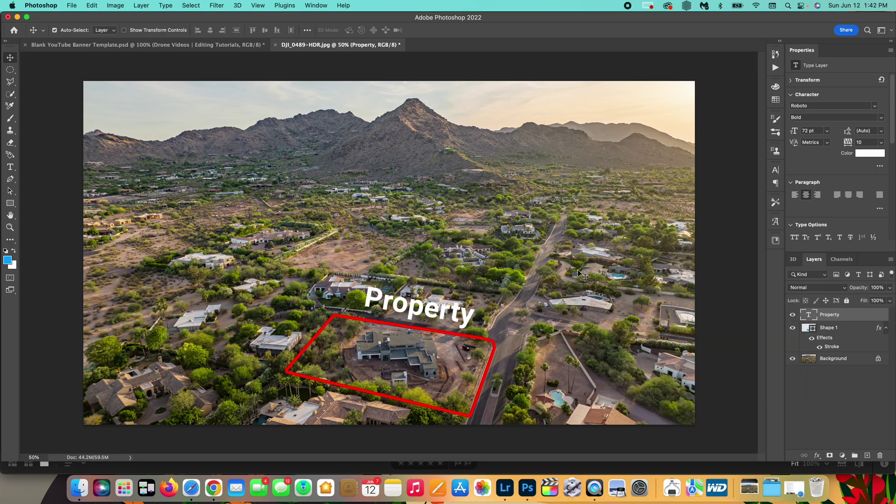